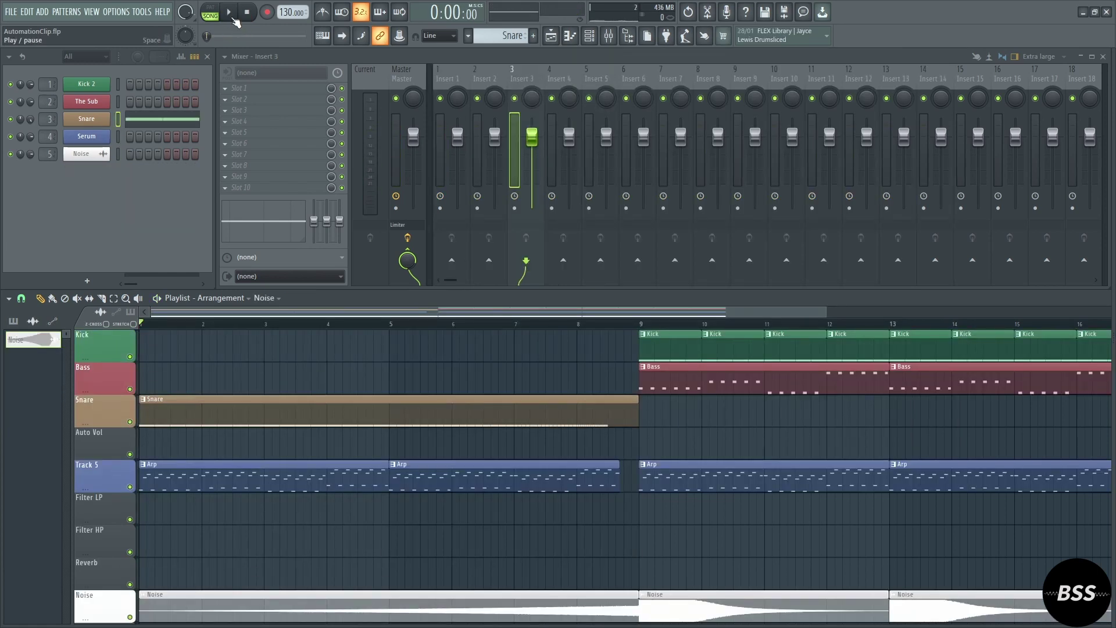
Preview the song, then create a Snare channel volume automation clip spanning bars 1–8
left_click(232, 14)
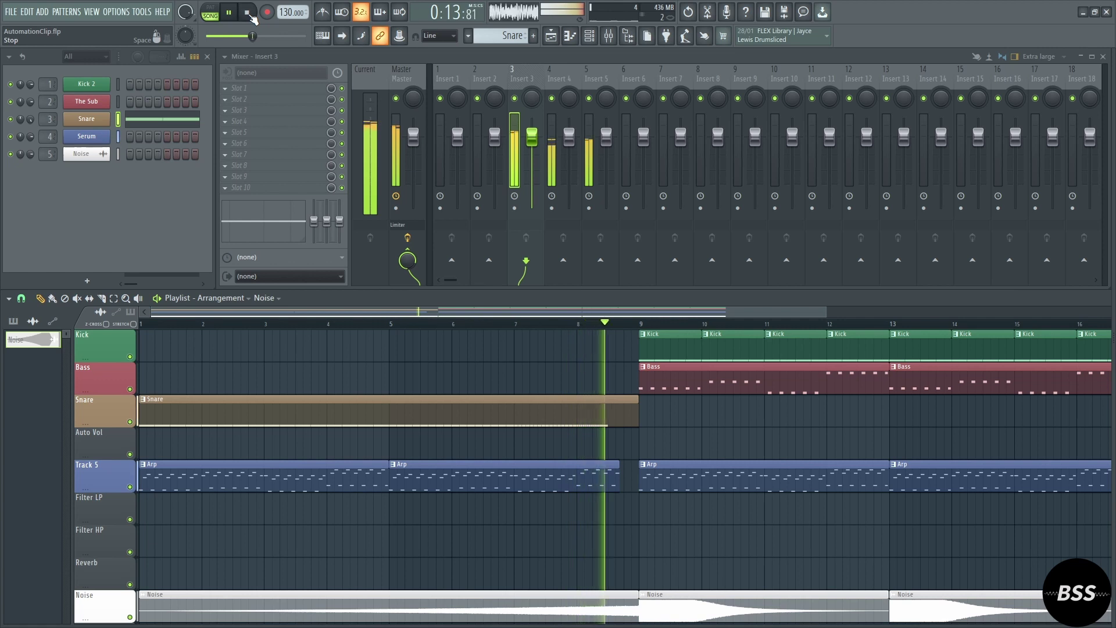
left_click(249, 14)
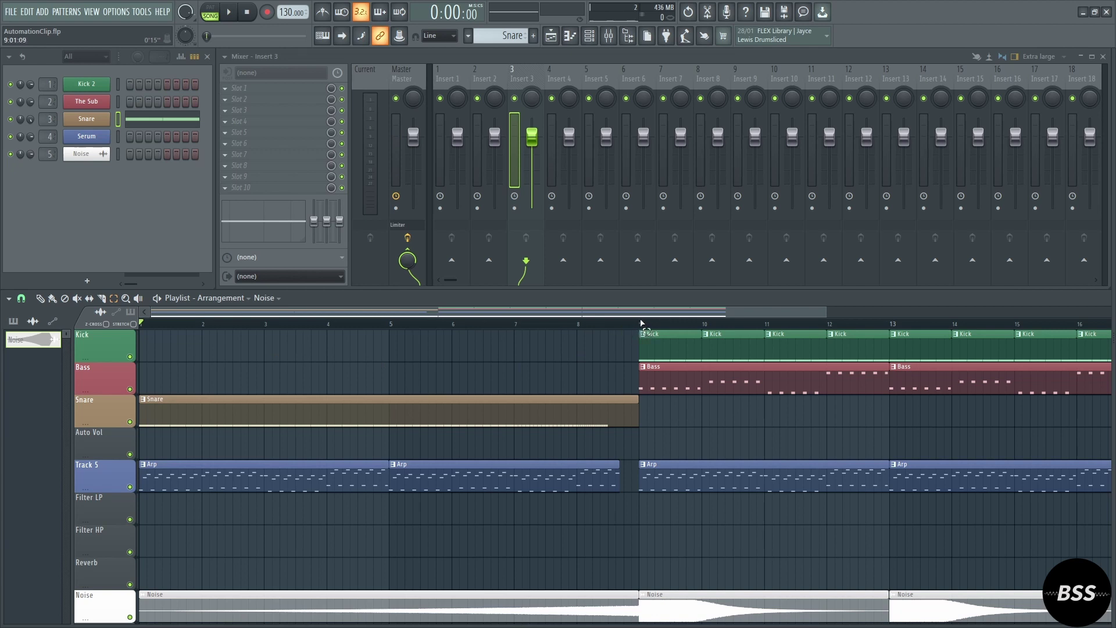
left_click_drag(642, 325, 122, 341)
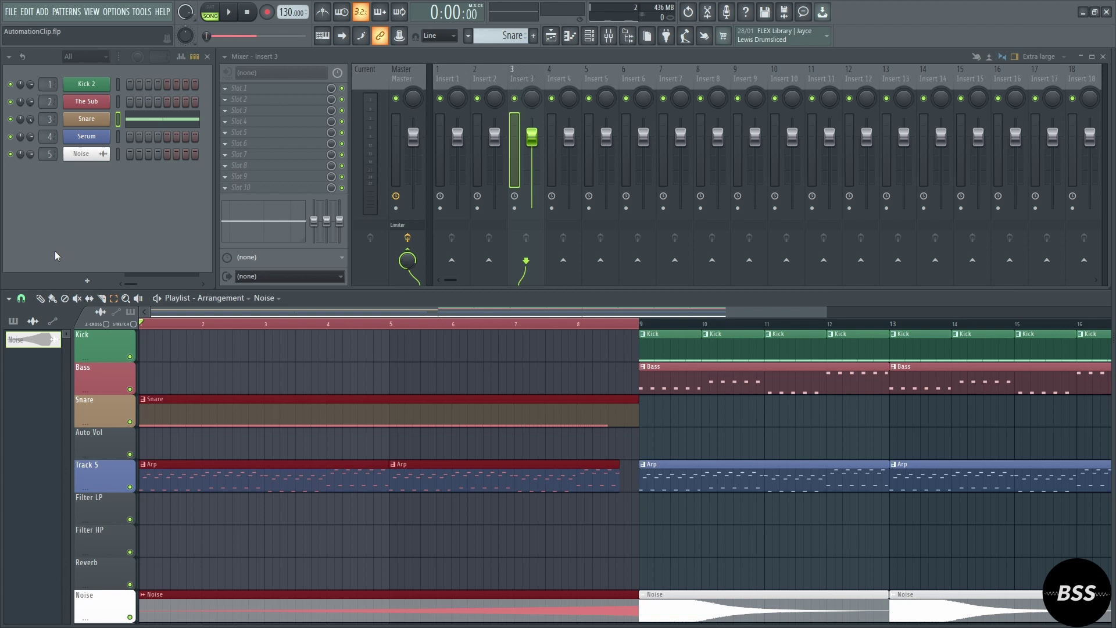
left_click(87, 122)
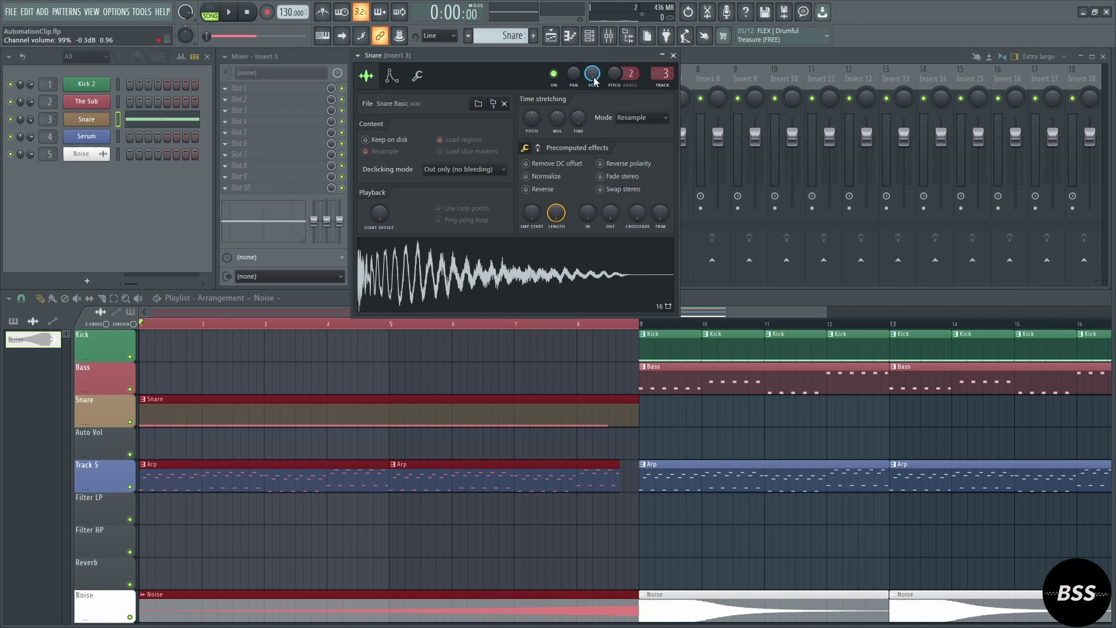
right_click(594, 77)
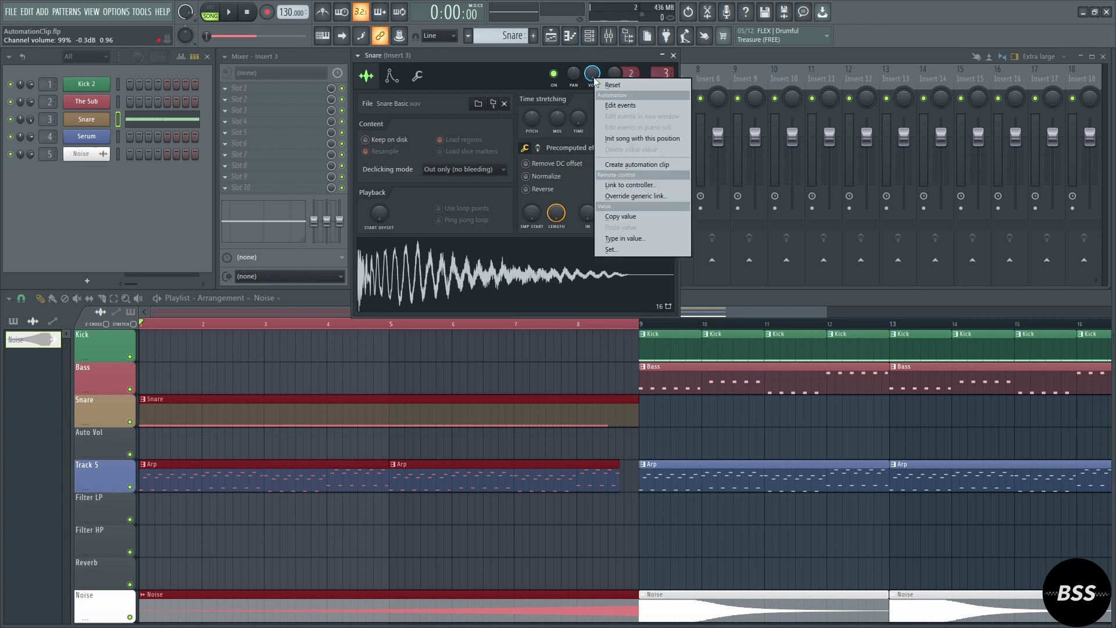
left_click(635, 167)
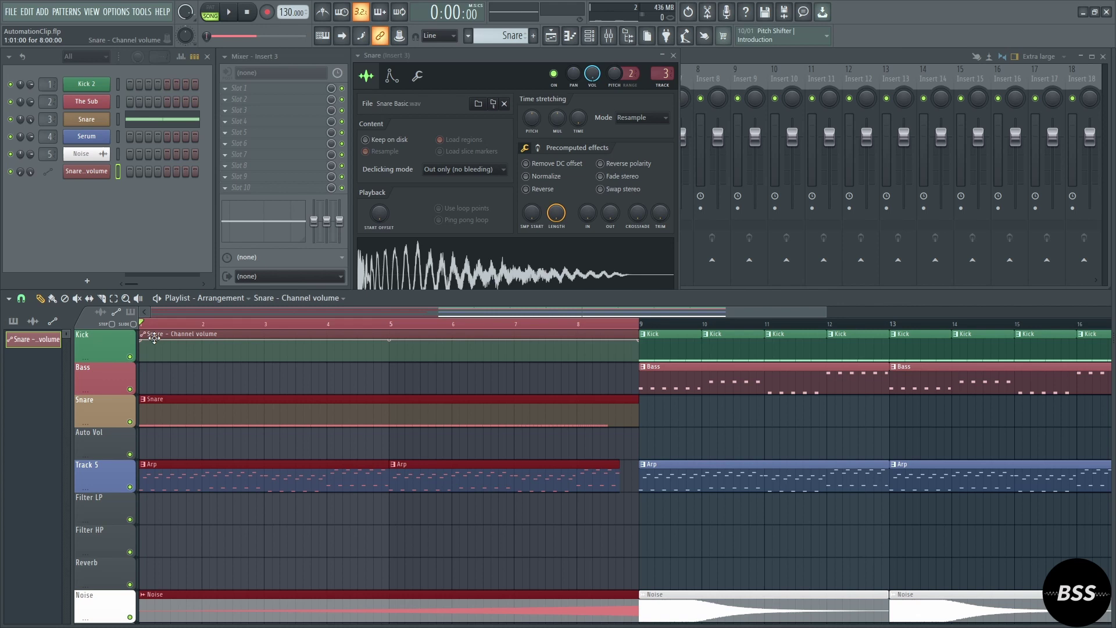
Move the Snare volume clip to Auto Vol, curve it up from silence, and audition it
left_click(171, 336)
left_click_drag(172, 364, 158, 443)
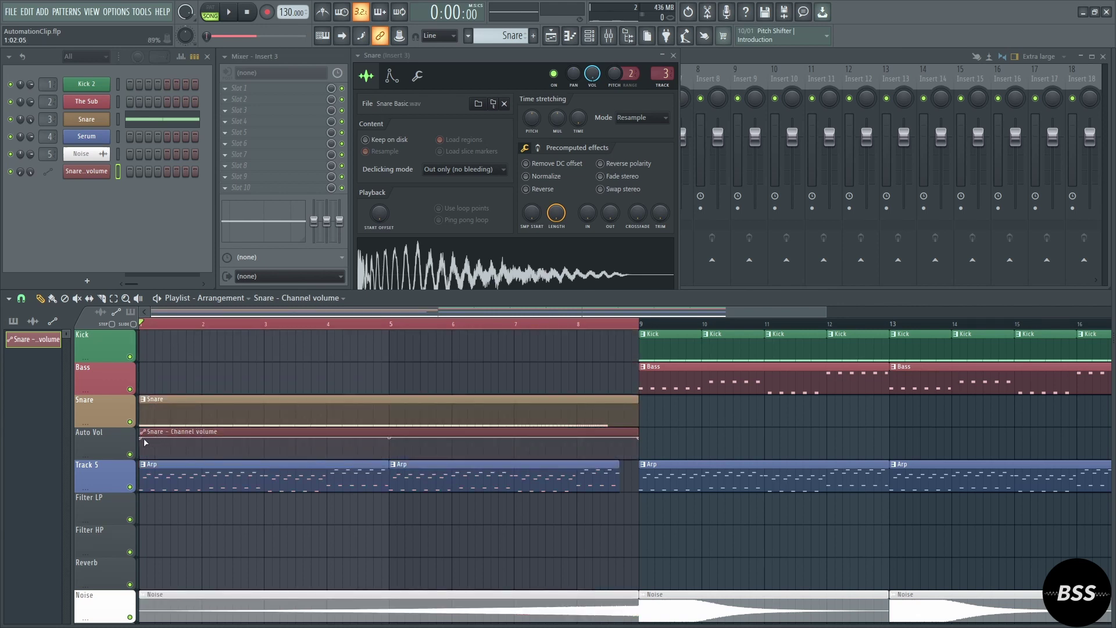
left_click_drag(143, 439, 138, 455)
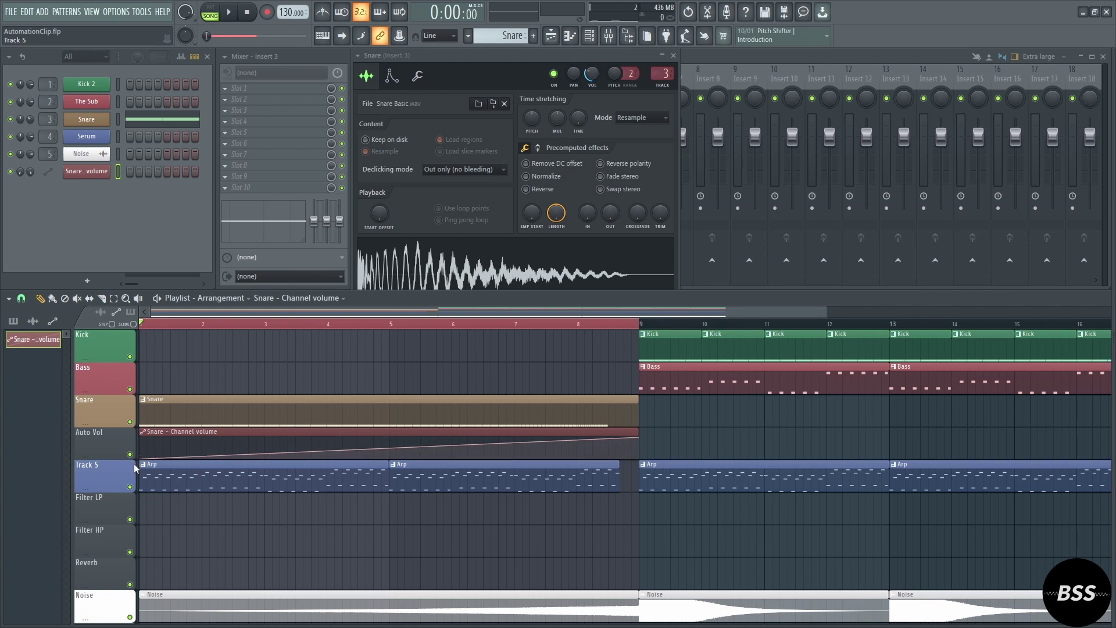
mouse_move(380, 452)
left_mouse_down()
mouse_move(380, 433)
mouse_move(389, 444)
left_mouse_up()
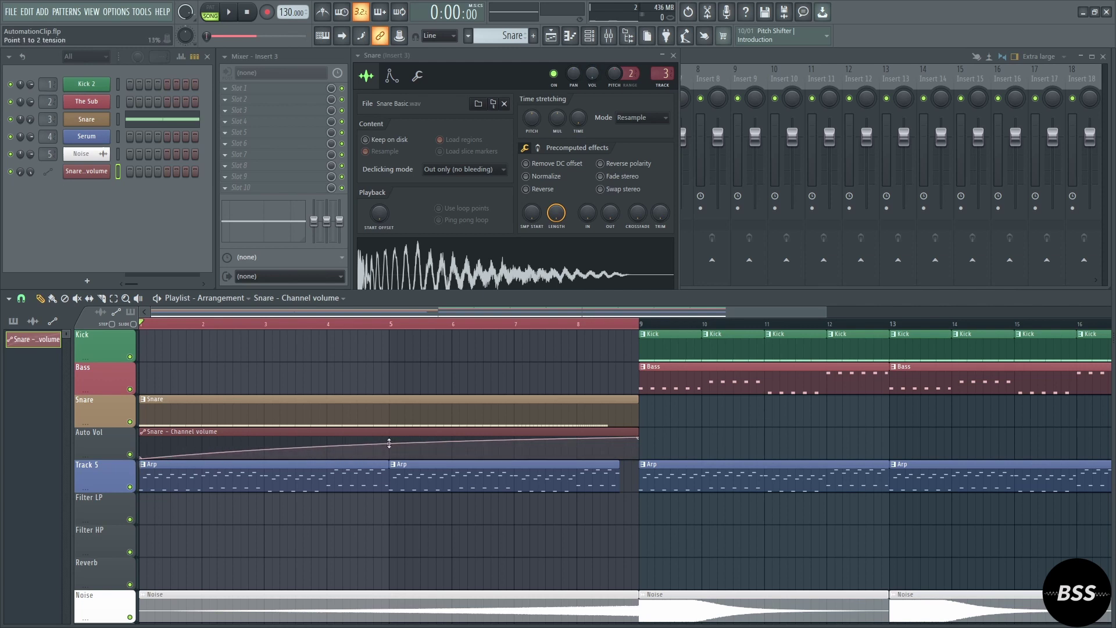
left_click(228, 13)
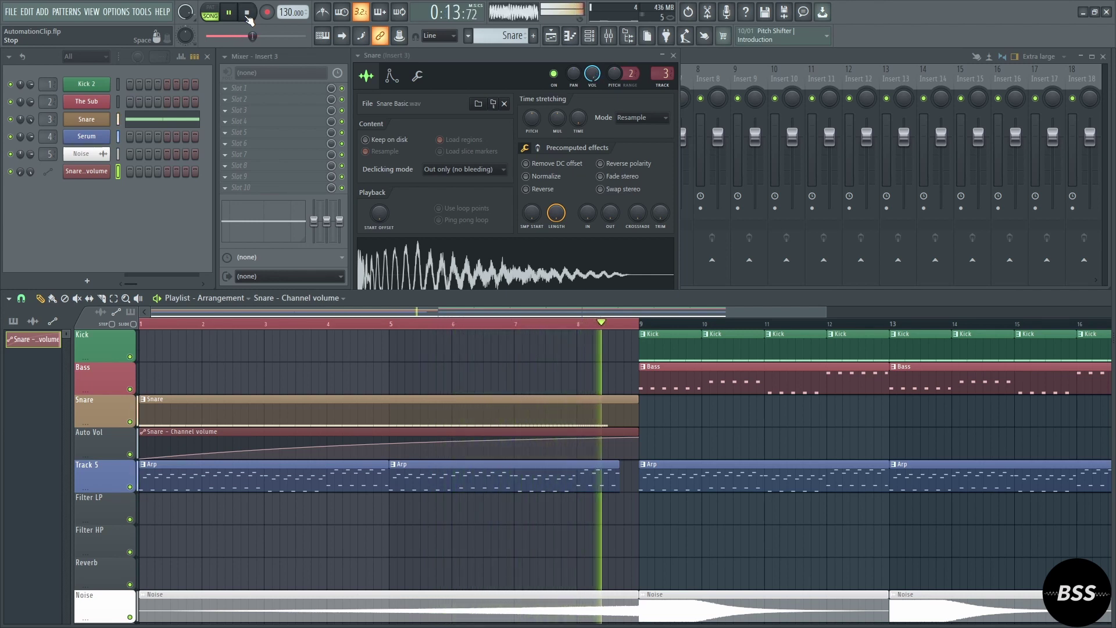
left_click(249, 15)
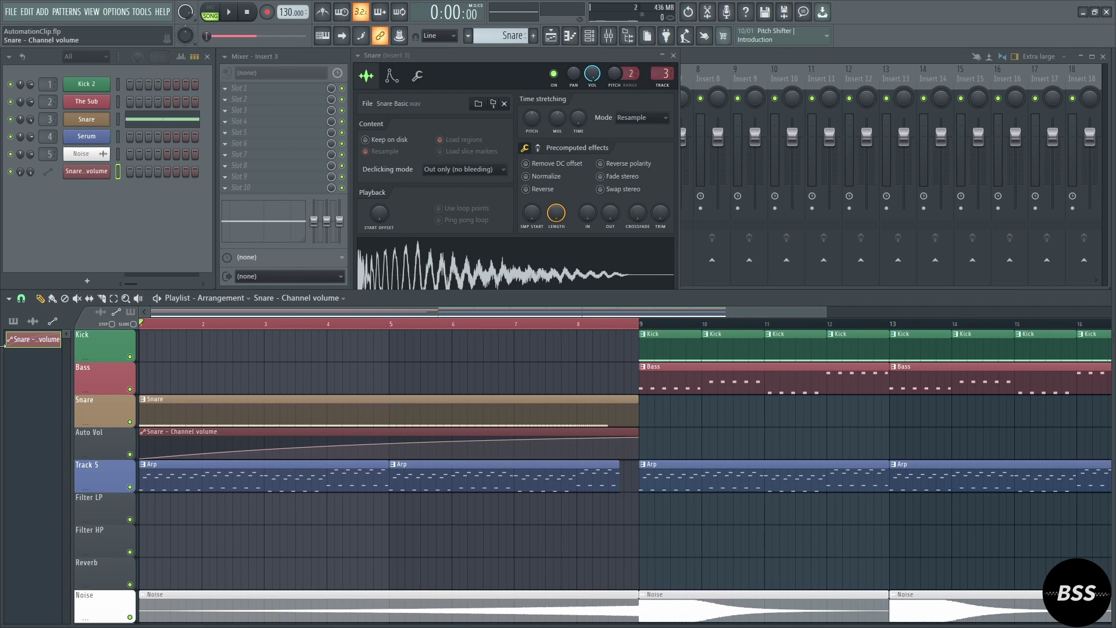
Select the Arp pattern and raise Serum's FX EQ high frequency from 275 Hz to about 4337 Hz
left_click(13, 321)
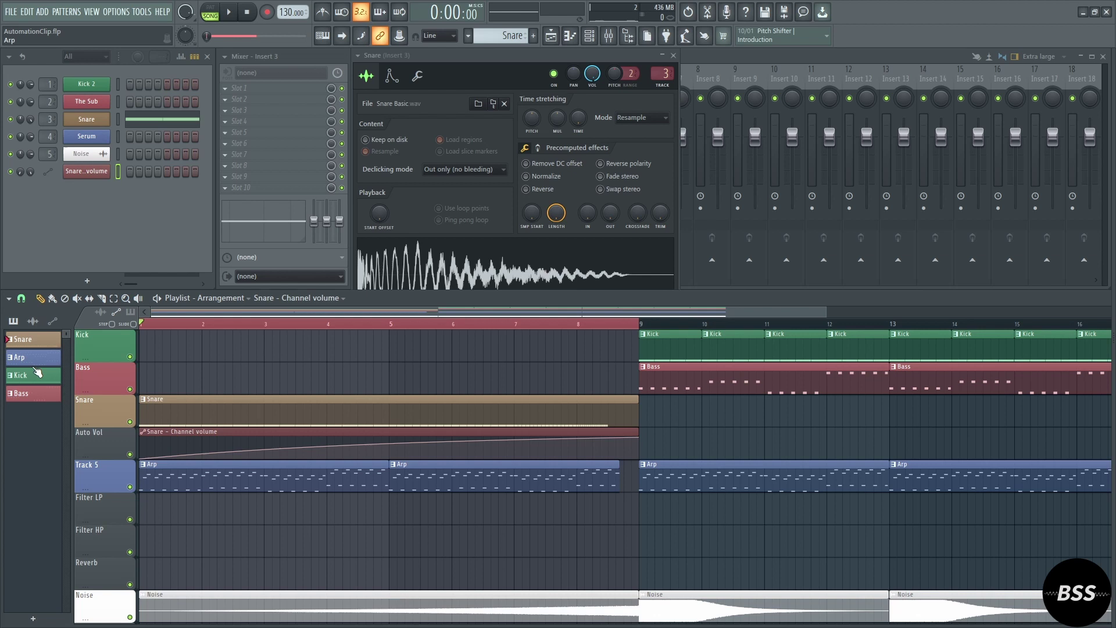
left_click(38, 365)
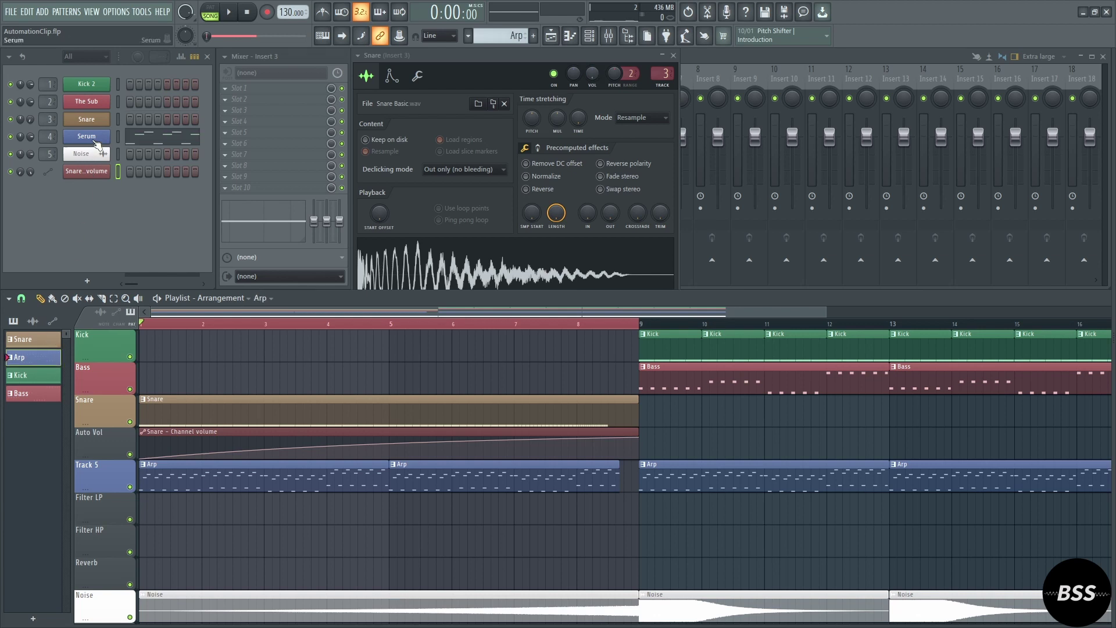
left_click(92, 138)
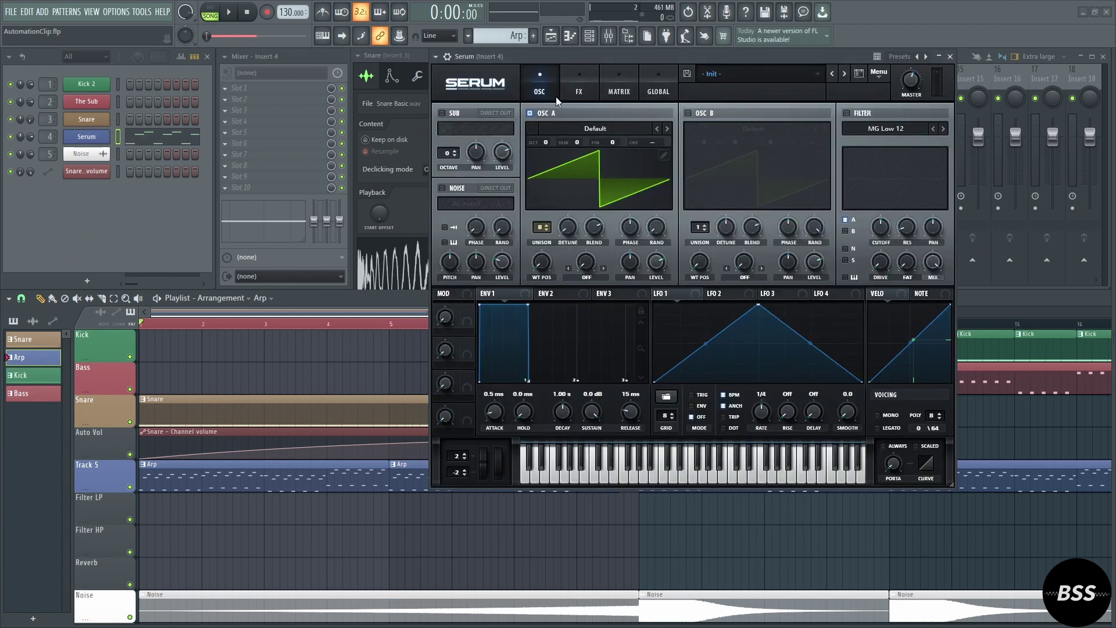
left_click(578, 92)
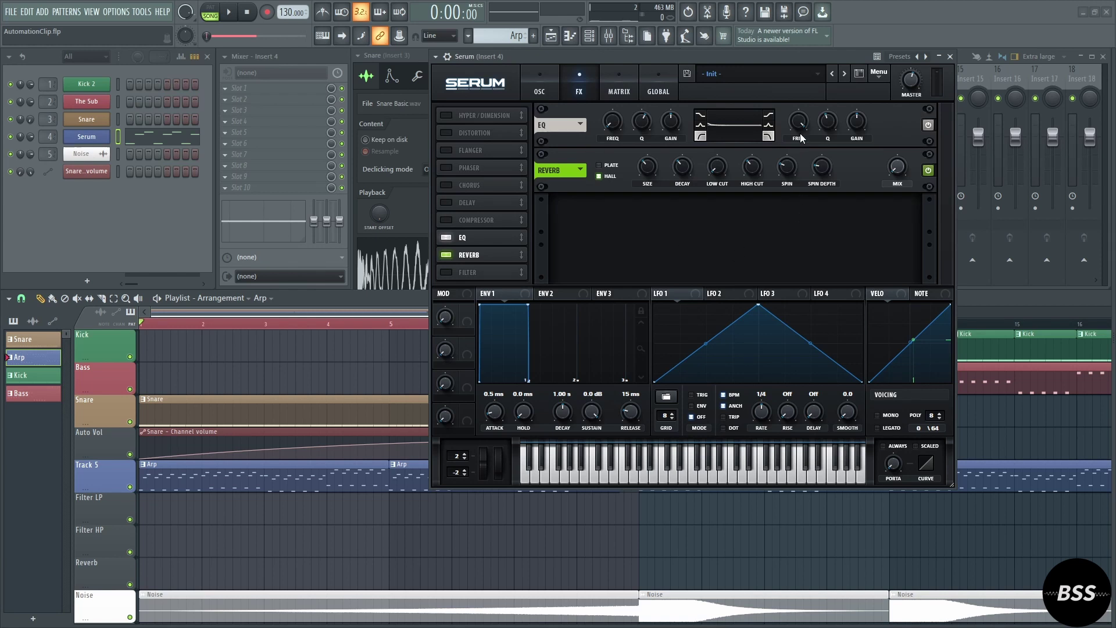
mouse_move(797, 122)
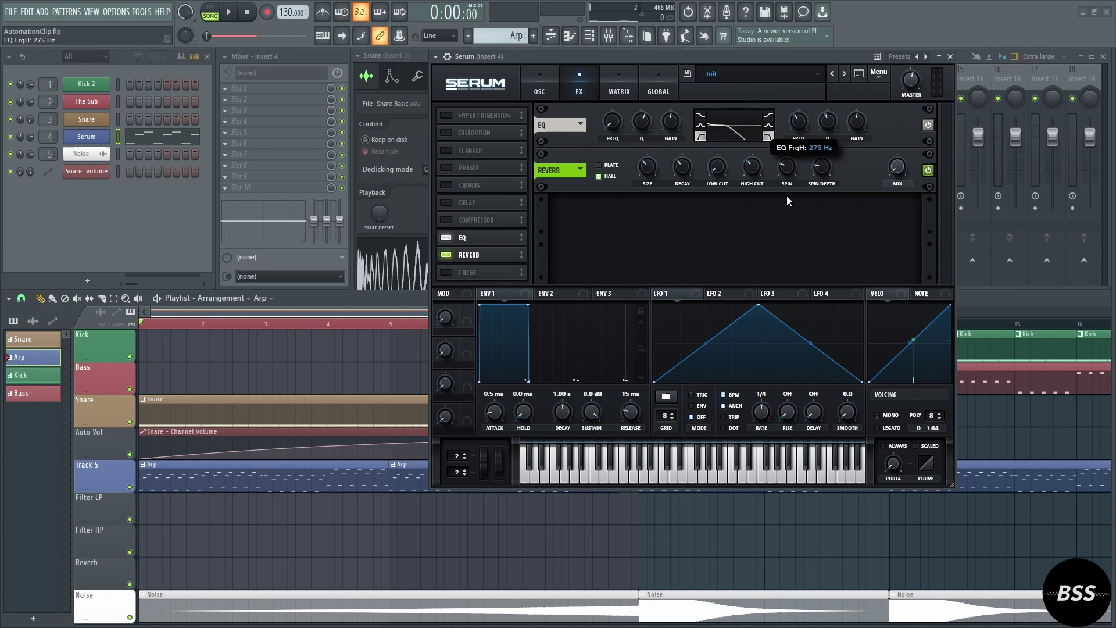
left_click_drag(787, 195, 790, 148)
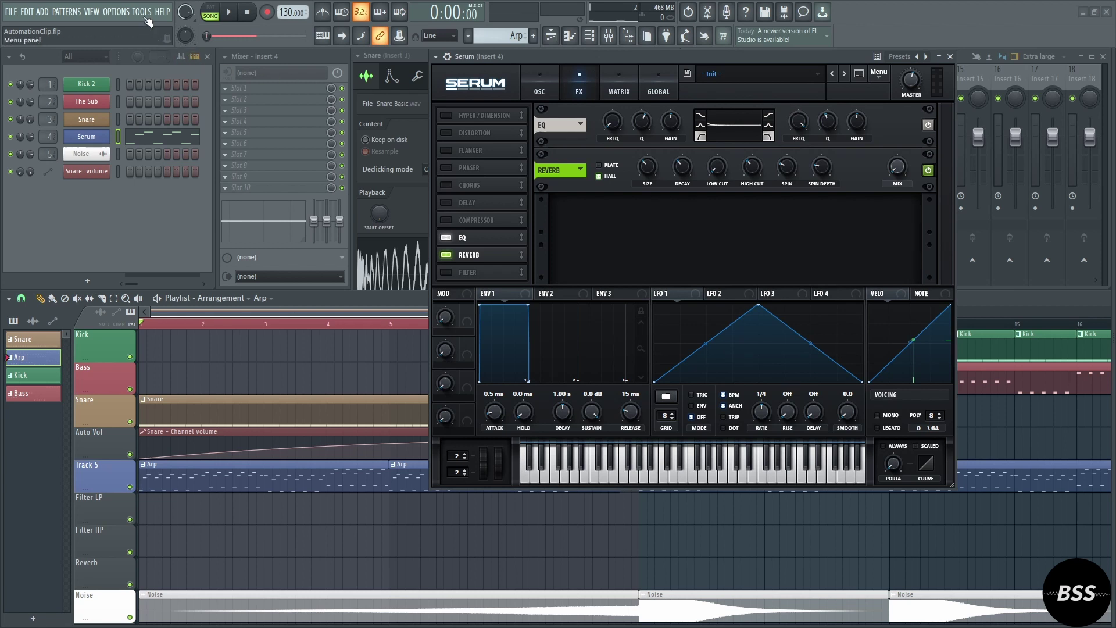
left_click(144, 12)
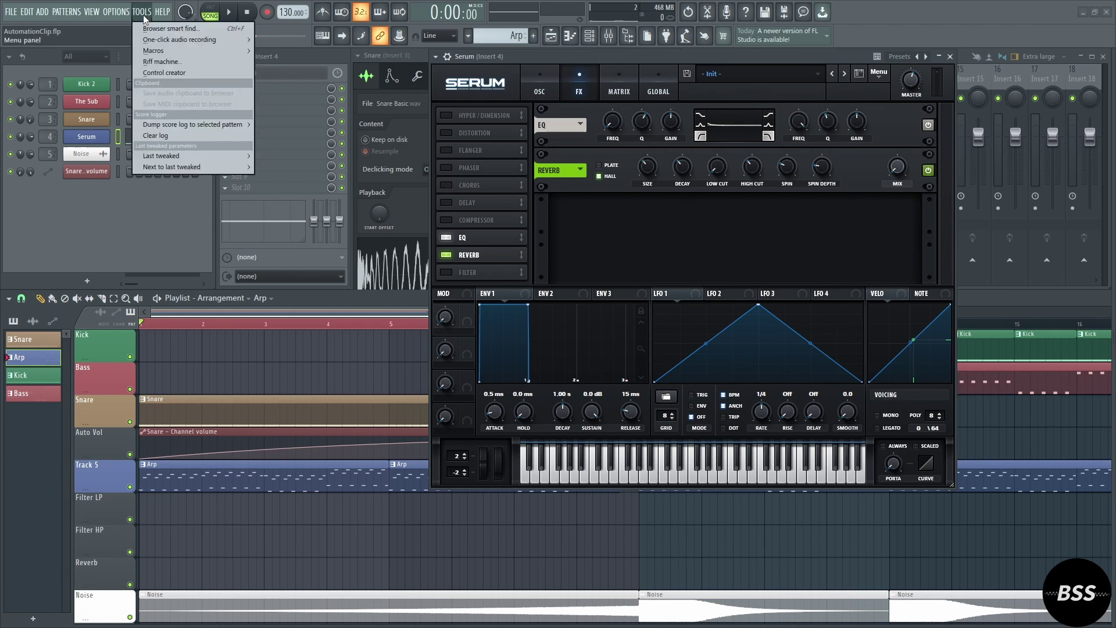
mouse_move(162, 156)
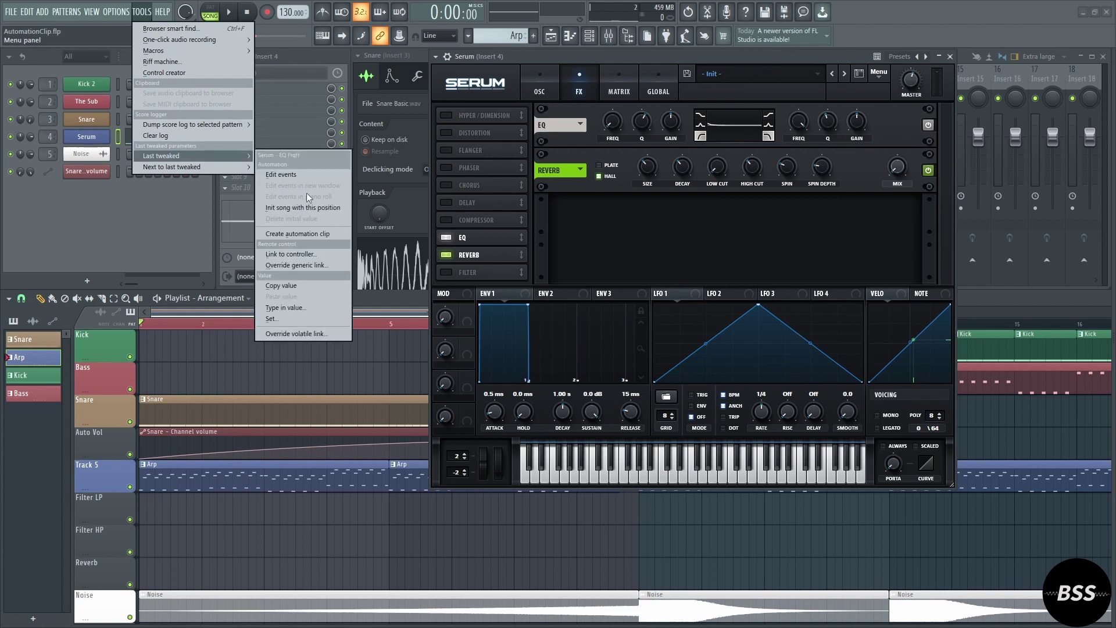
Put a Serum EQ FrqH automation clip on Filter LP as a rising sweep and play it back
left_click(316, 237)
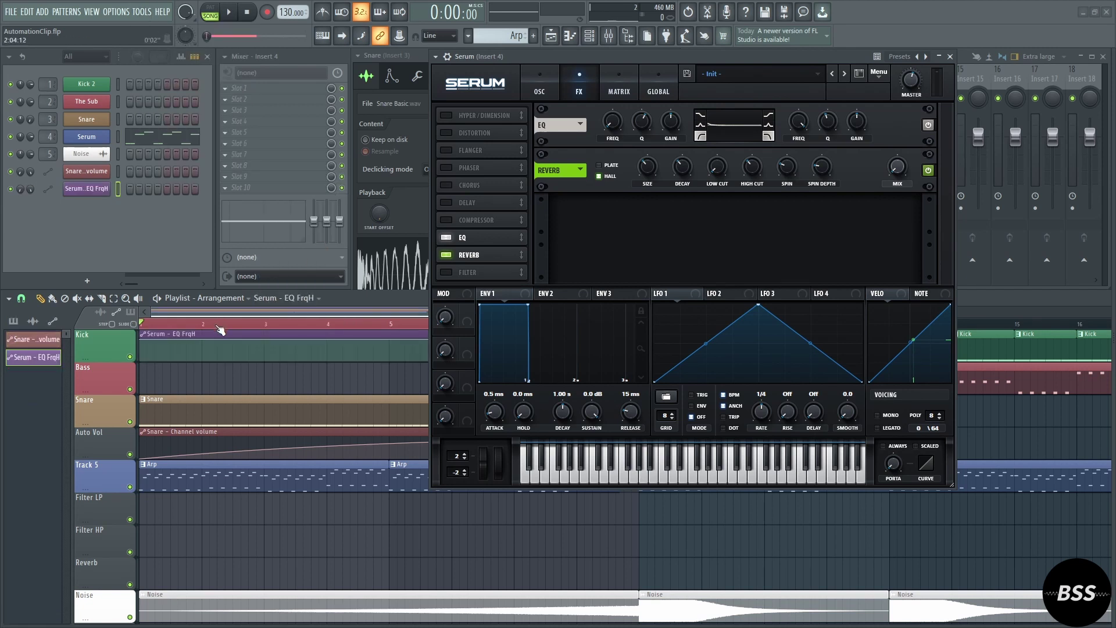
left_click_drag(218, 333, 198, 504)
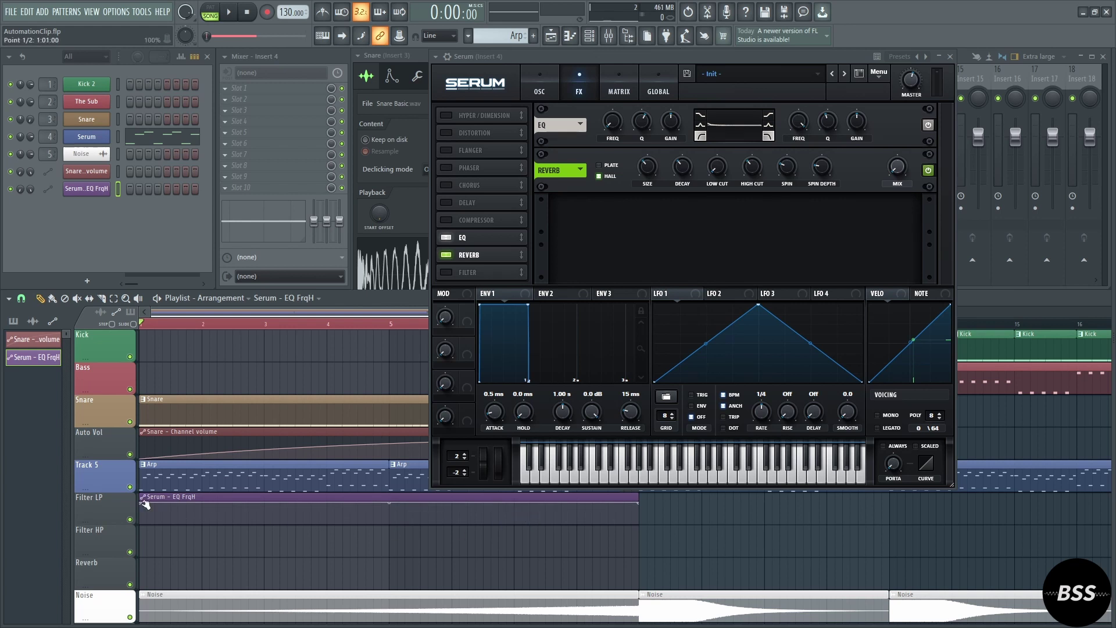
left_click_drag(145, 505, 133, 526)
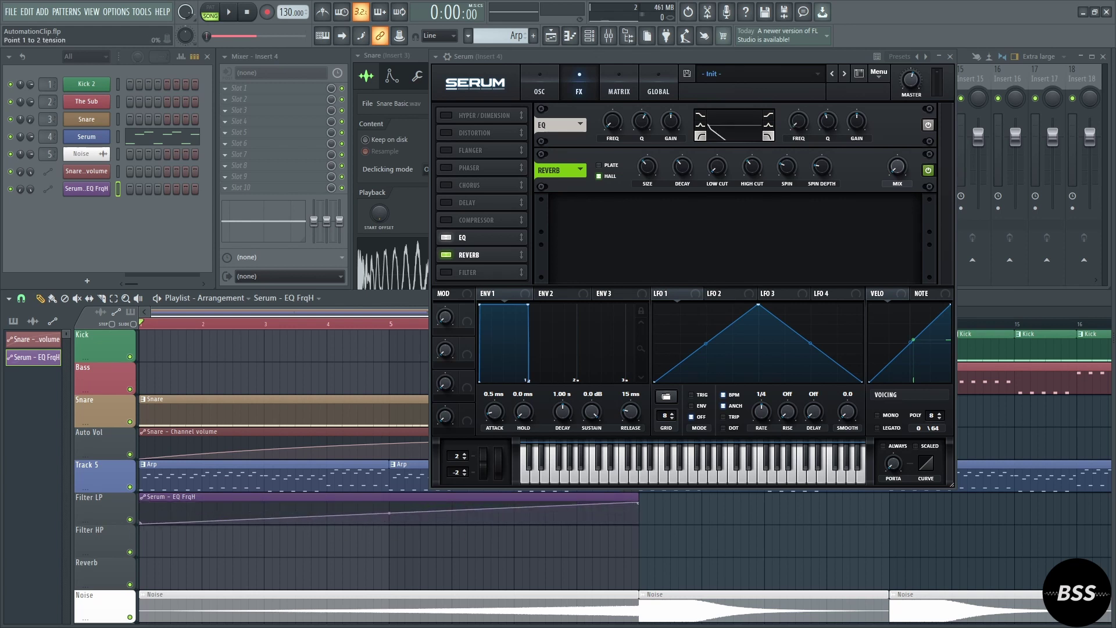
left_click(230, 13)
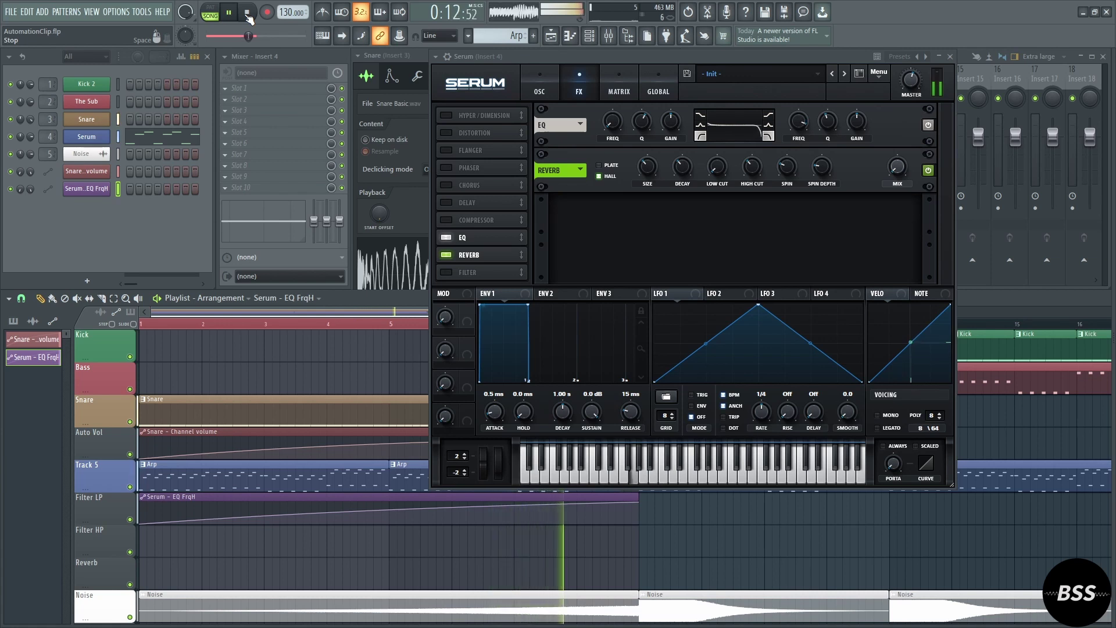
left_click(249, 17)
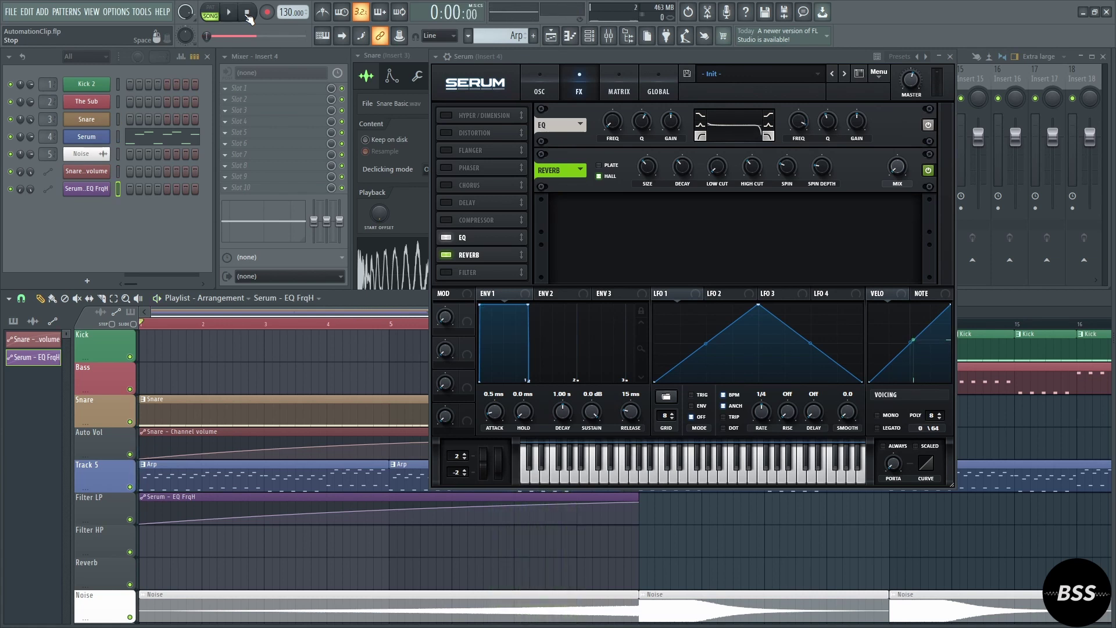
mouse_move(613, 121)
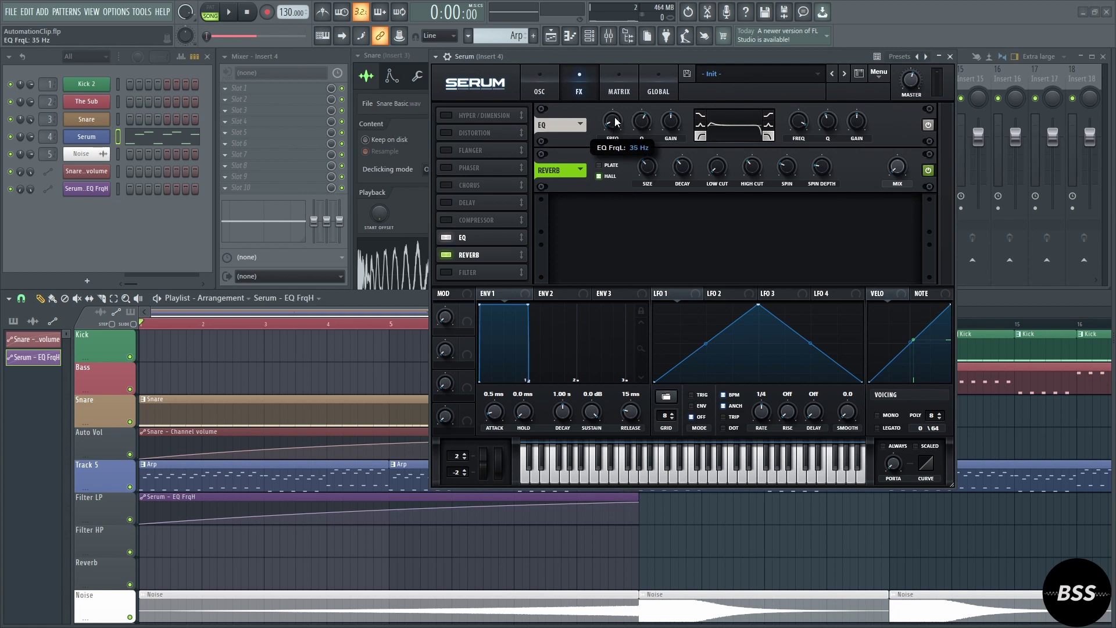
Create a Serum EQ FrqL automation clip on the Filter HP track, starting high and falling
left_click(138, 12)
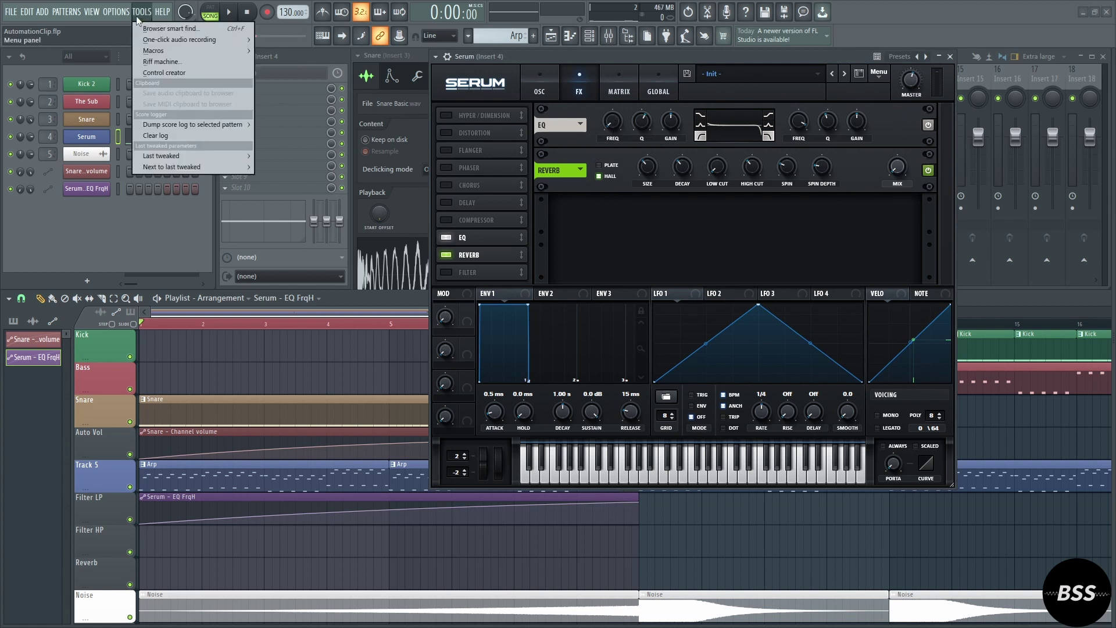
mouse_move(166, 155)
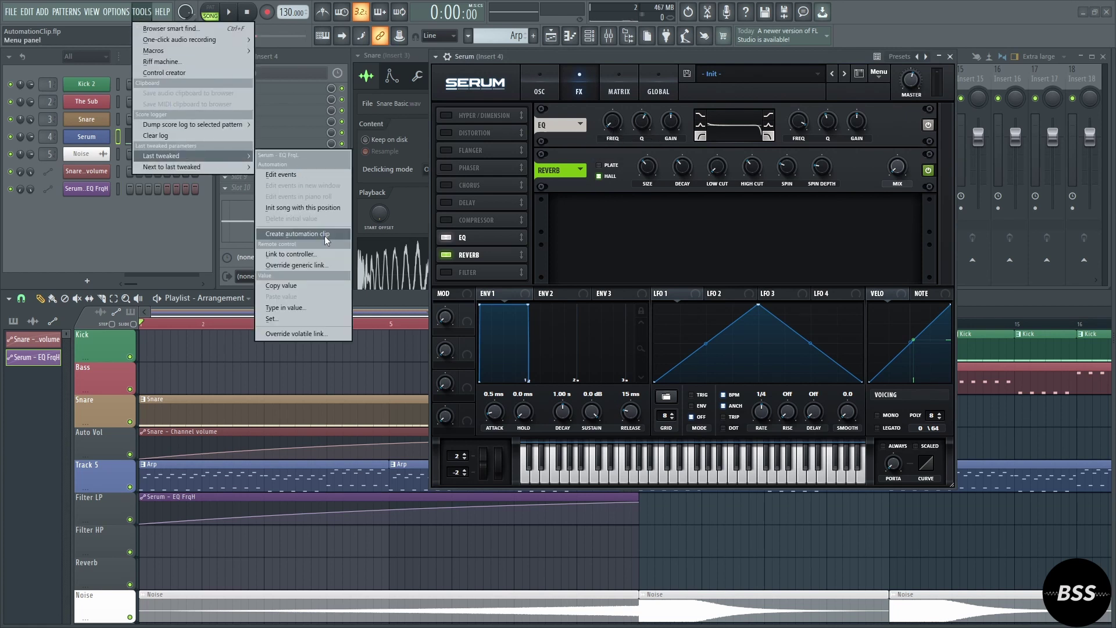
left_click(326, 239)
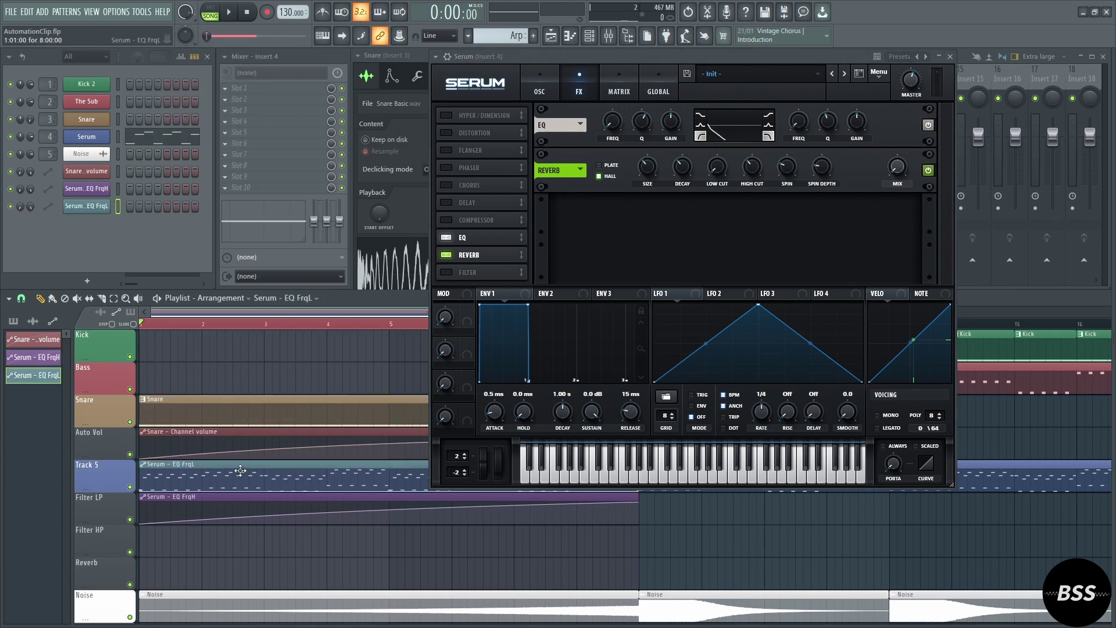
left_click_drag(224, 516, 225, 547)
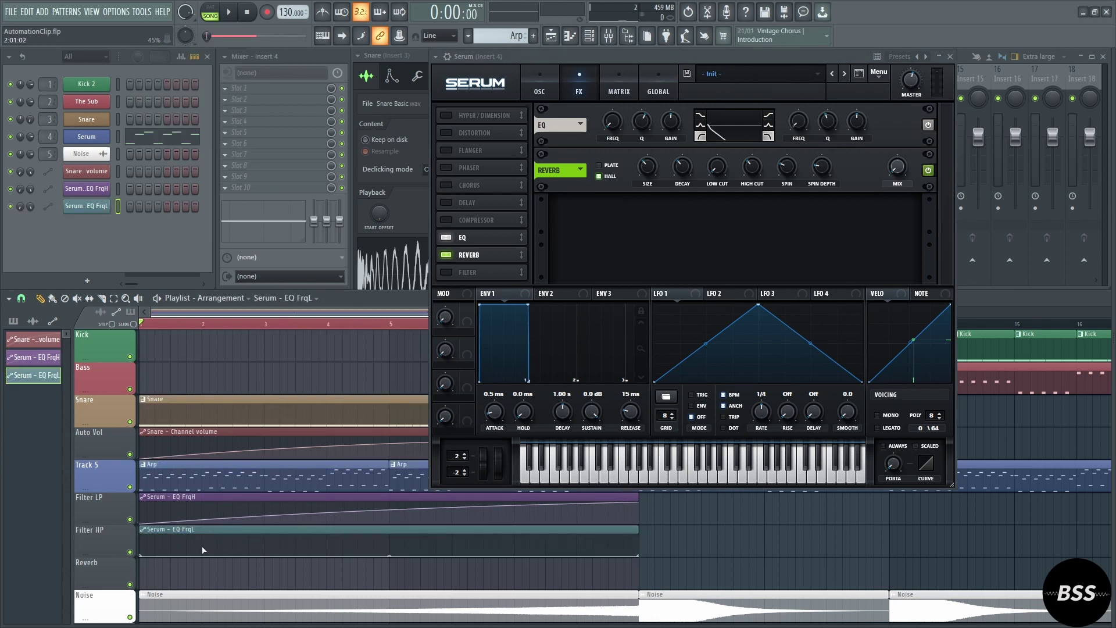
left_click_drag(142, 555, 143, 535)
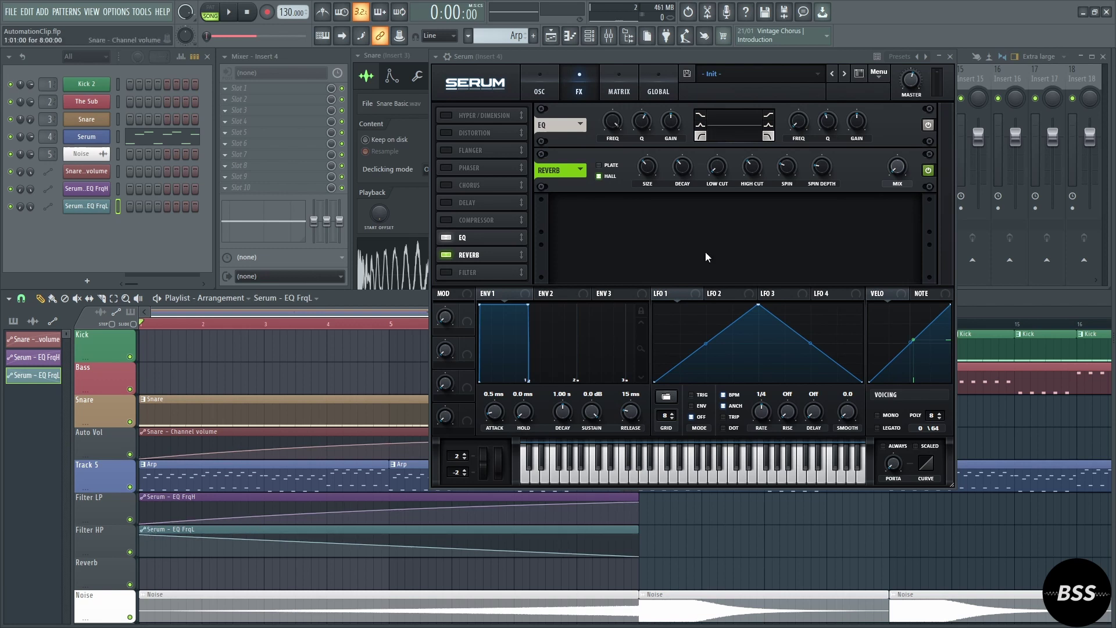
mouse_move(897, 167)
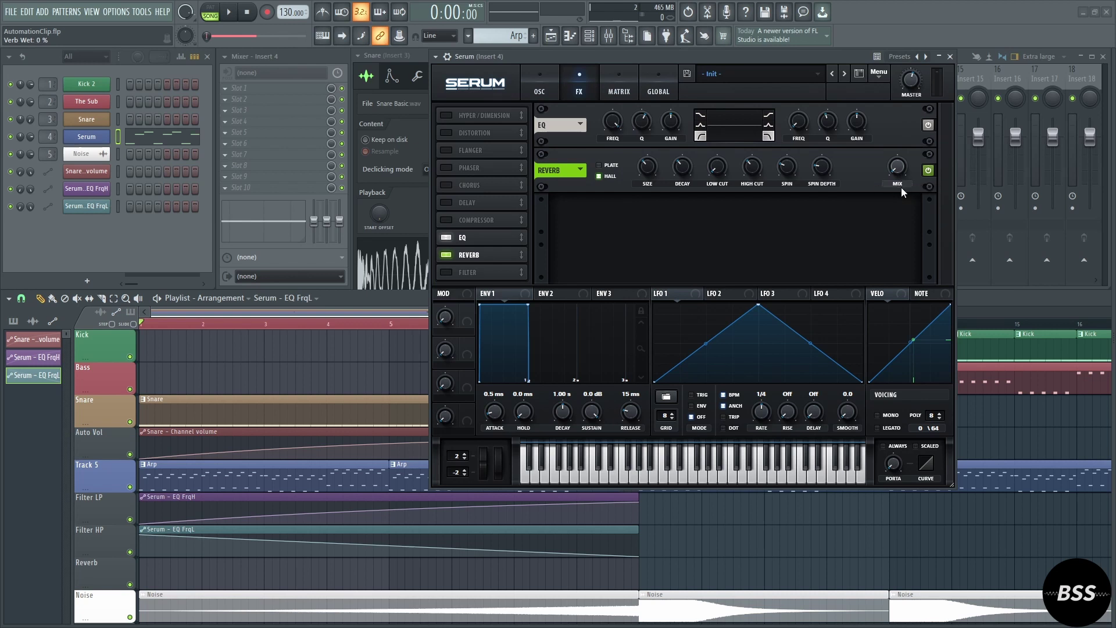
Create a Serum Verb Wet automation clip and reshape its curve to dip near the end
left_click(142, 13)
mouse_move(166, 156)
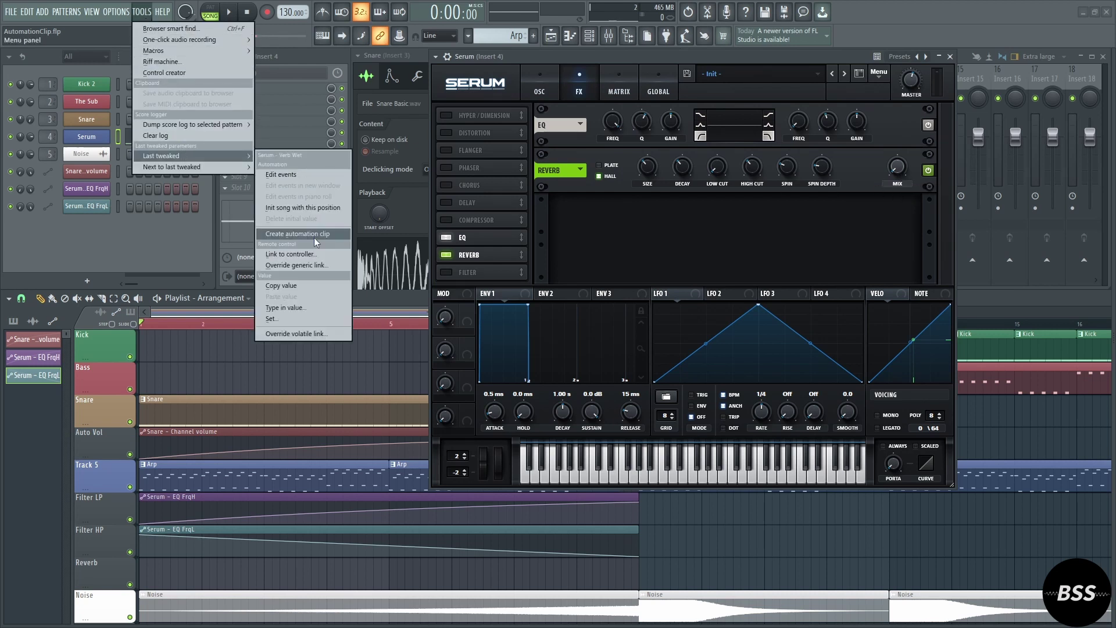
left_click(316, 241)
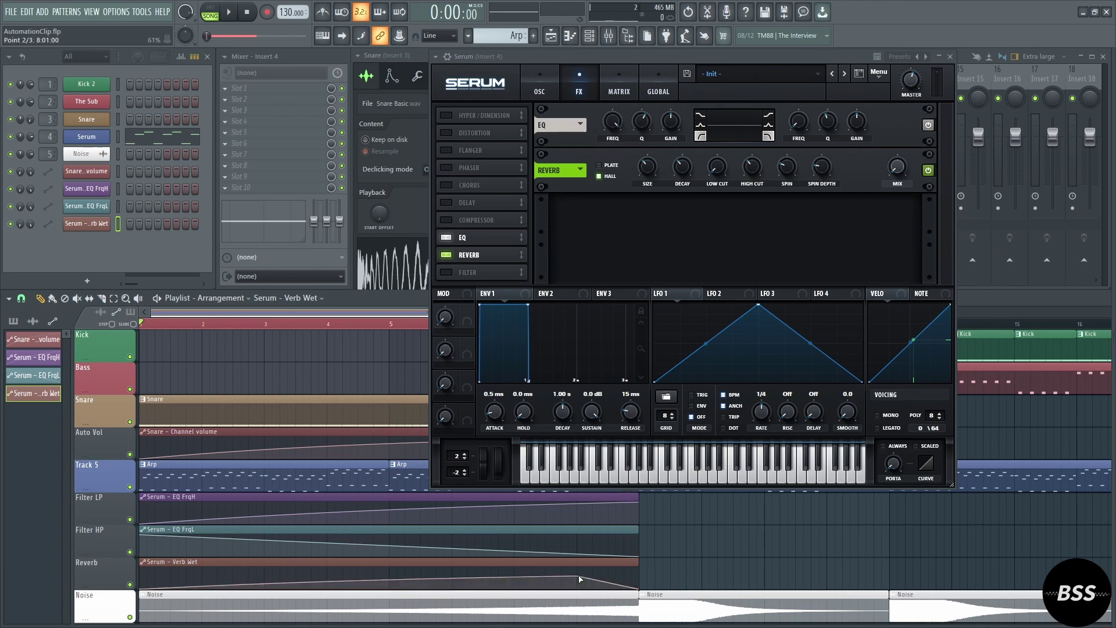
left_click_drag(579, 578, 577, 571)
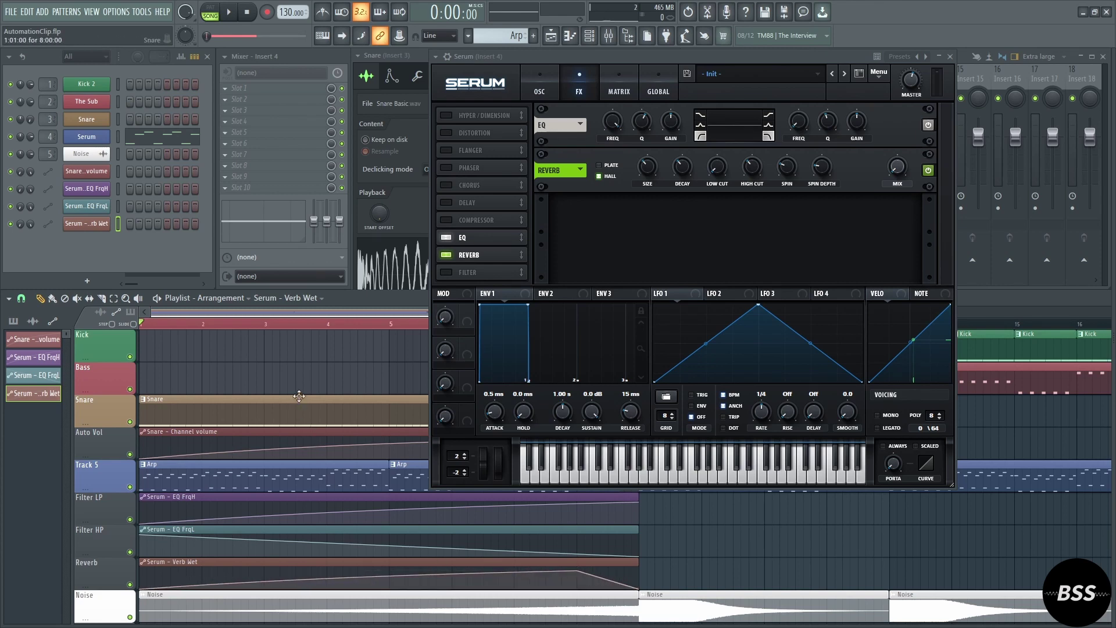
scroll(308, 392, "down", 4)
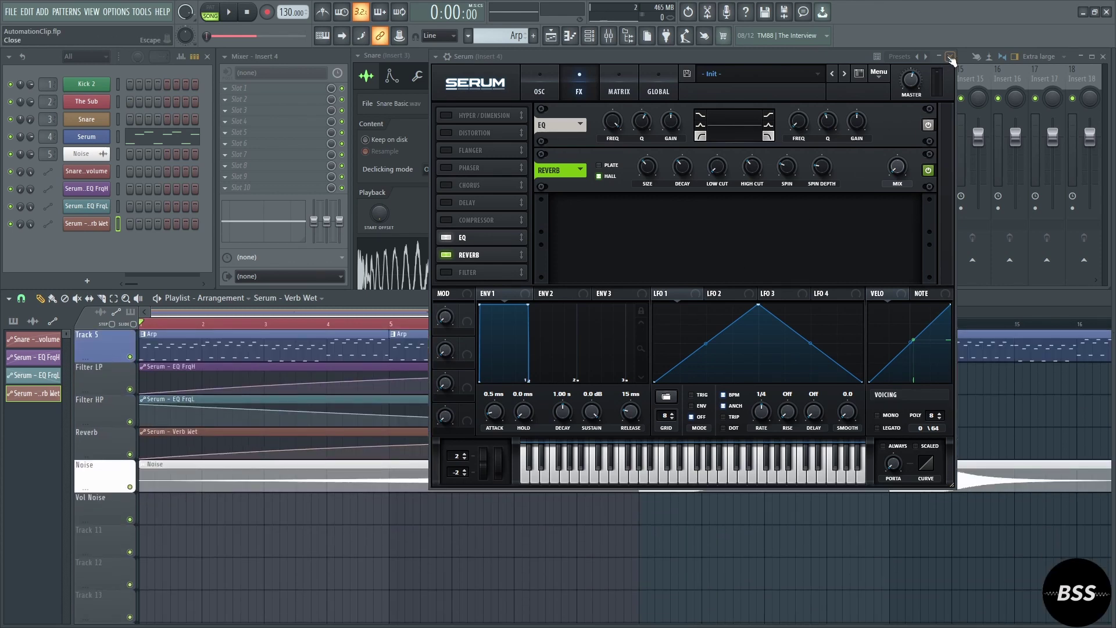
Close Serum and add a Noise clip volume automation that starts silent and rises
left_click(951, 58)
right_click(145, 469)
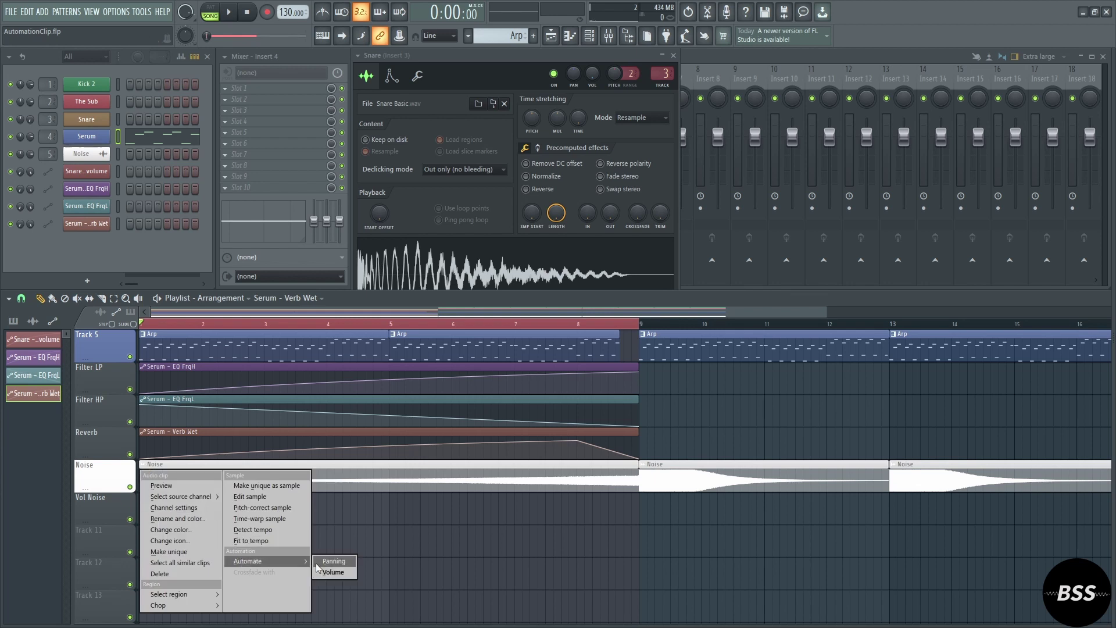
left_click(320, 573)
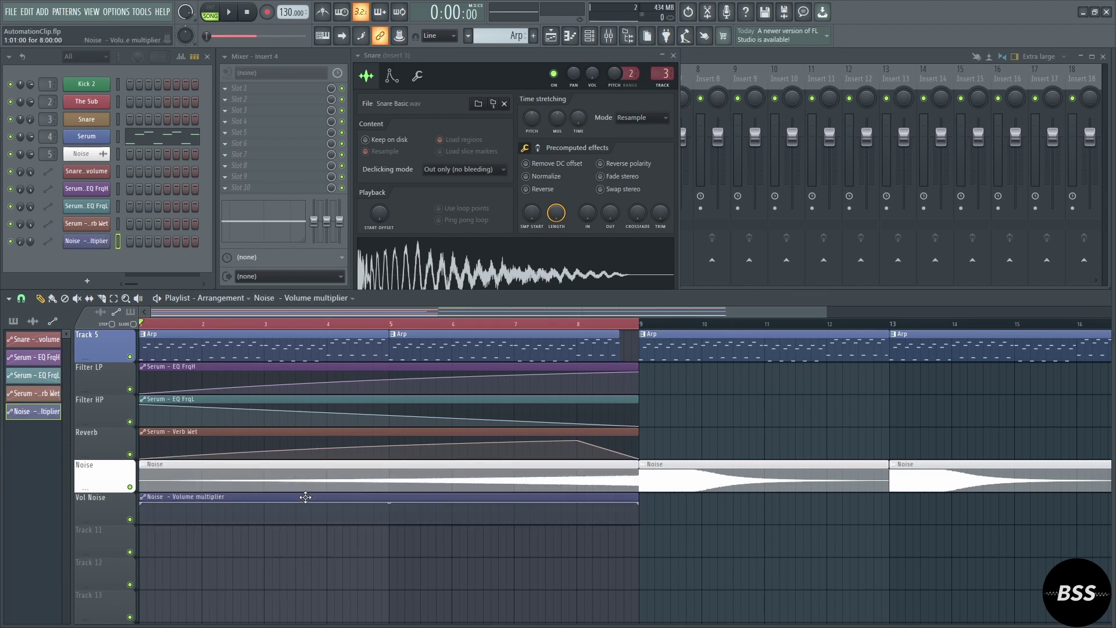
left_click_drag(140, 504, 137, 529)
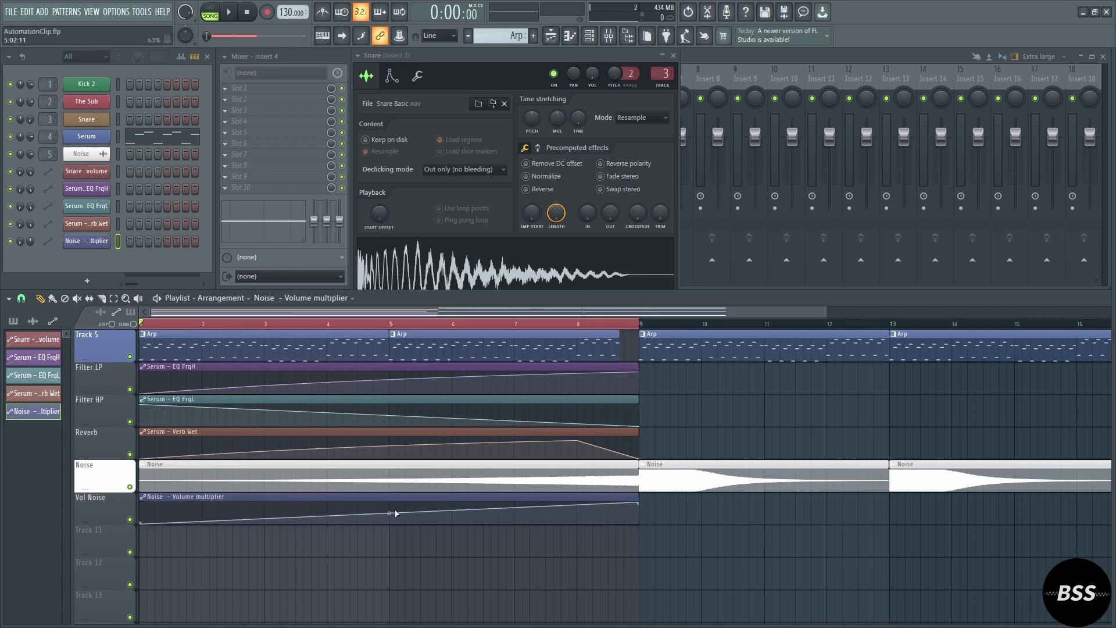
left_click(137, 397)
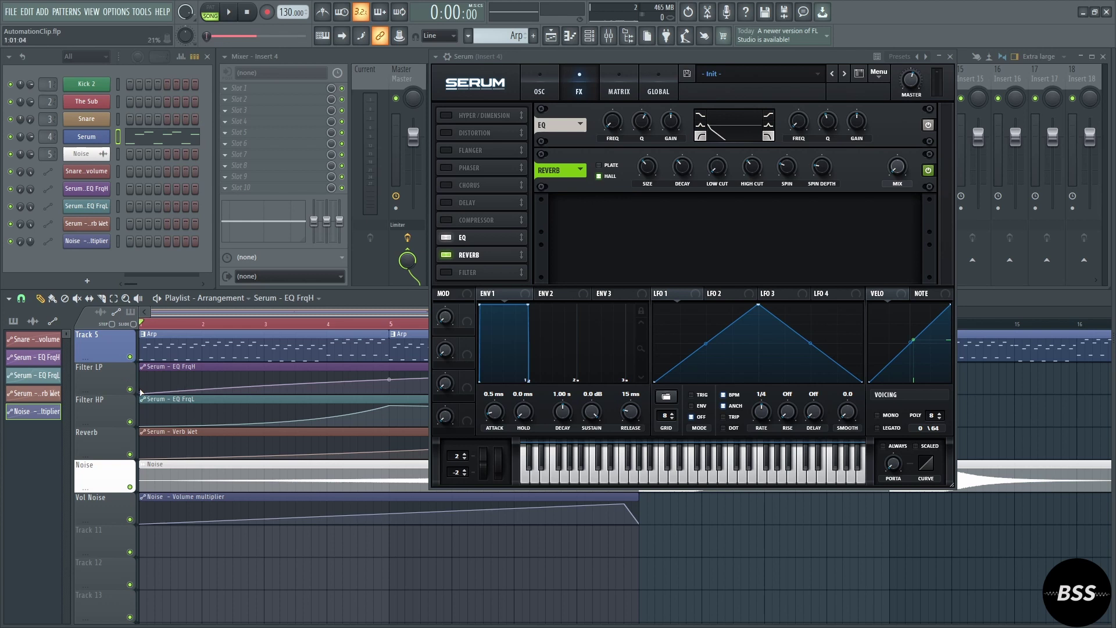
Lower the Filter LP curve's starting point slightly and nudge a later point up
left_click_drag(143, 392, 143, 394)
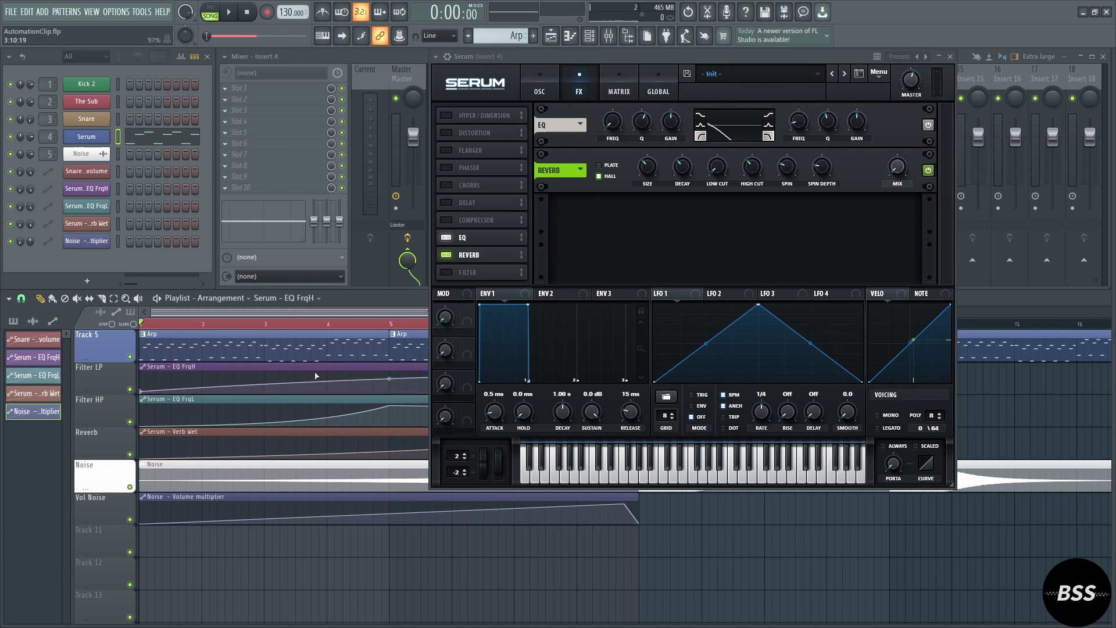
left_click_drag(392, 378, 392, 376)
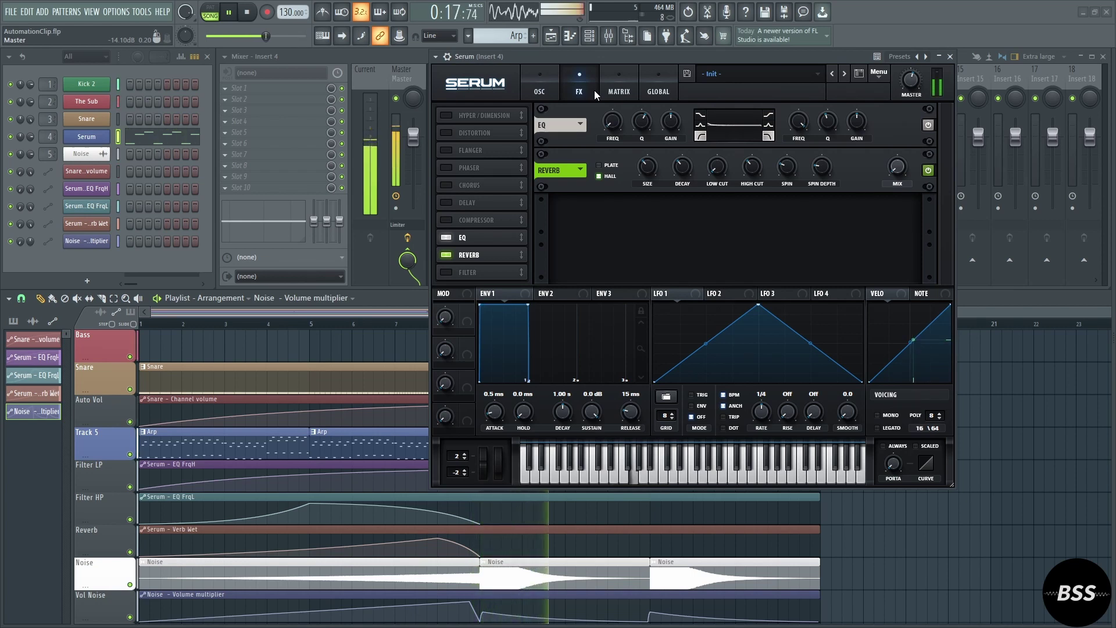
Close the Serum window and stop playback, returning to the start
left_click(951, 57)
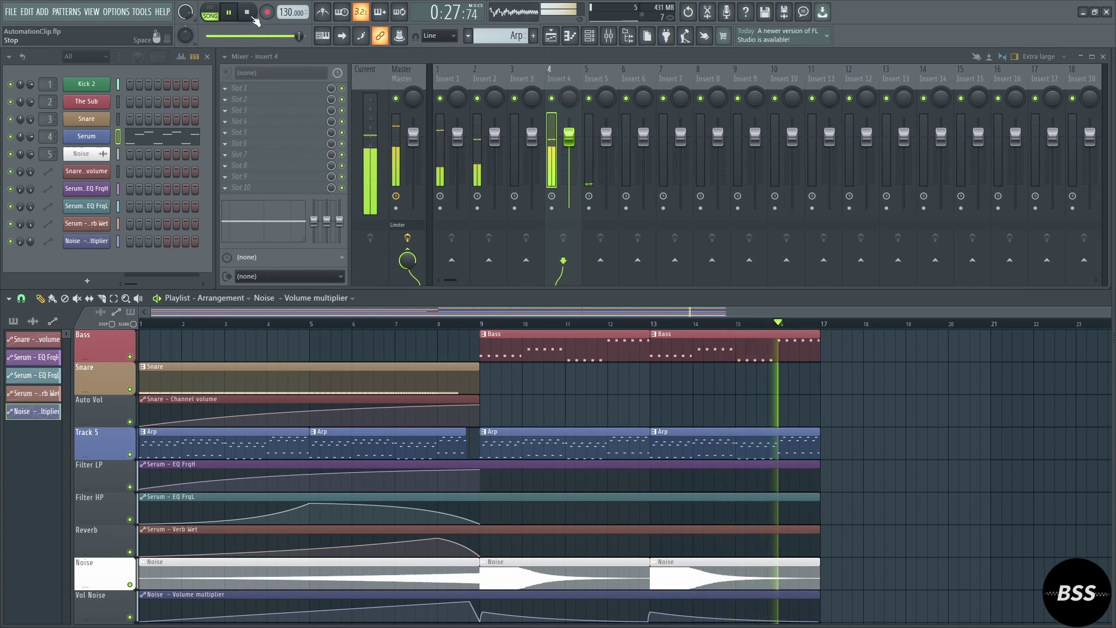
left_click(254, 17)
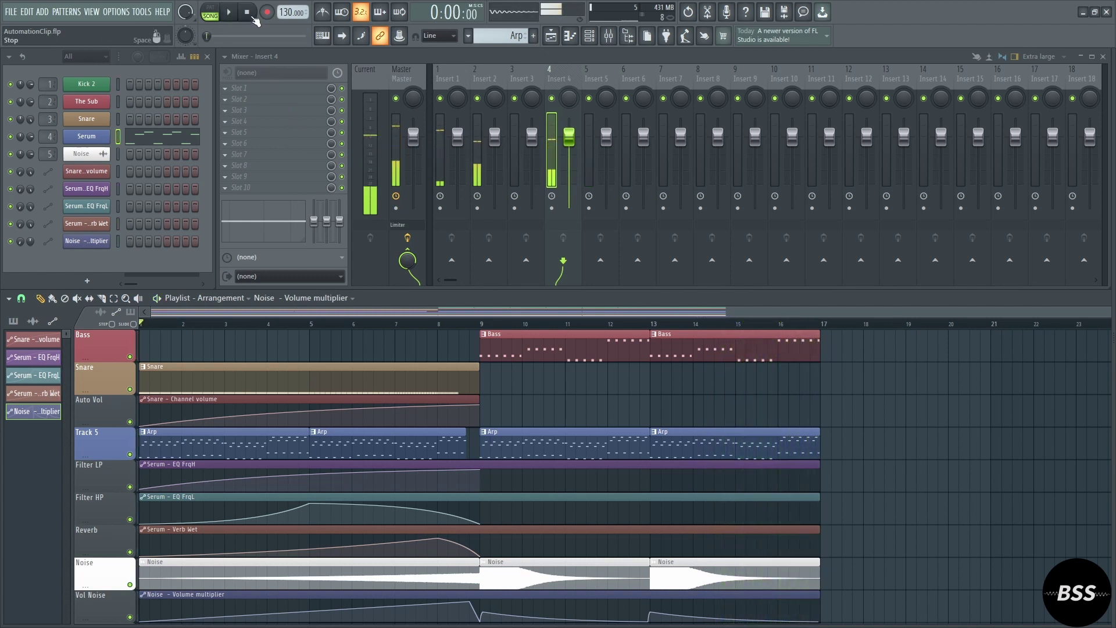